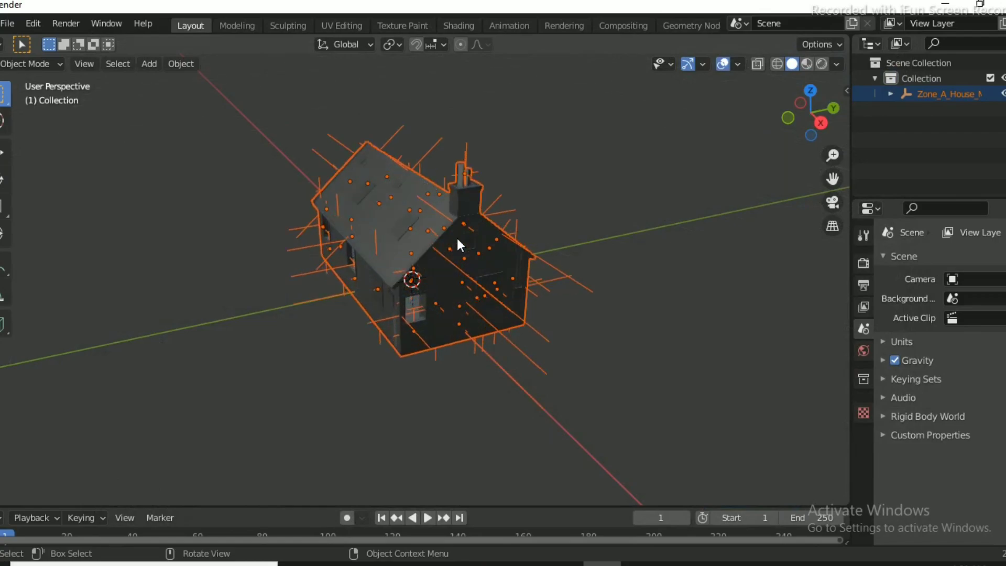
Display the house in Material Preview shading and open the material properties of the house mesh Zone_A_House_Medium_A_LOD0
mouse_move(811, 111)
left_mouse_down()
mouse_move(839, 118)
mouse_move(826, 137)
mouse_move(807, 113)
mouse_move(827, 112)
mouse_move(800, 115)
left_mouse_up()
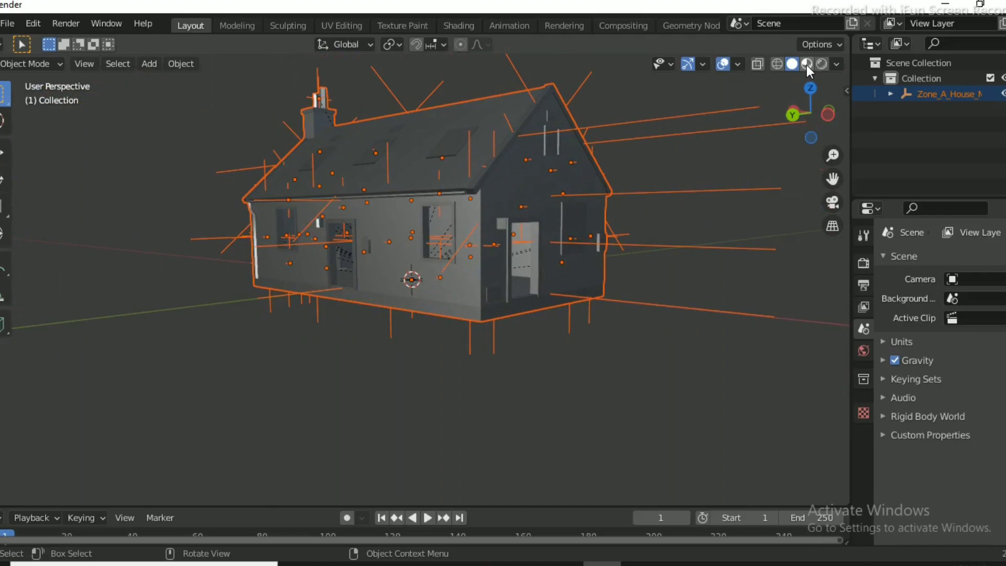
left_click(807, 64)
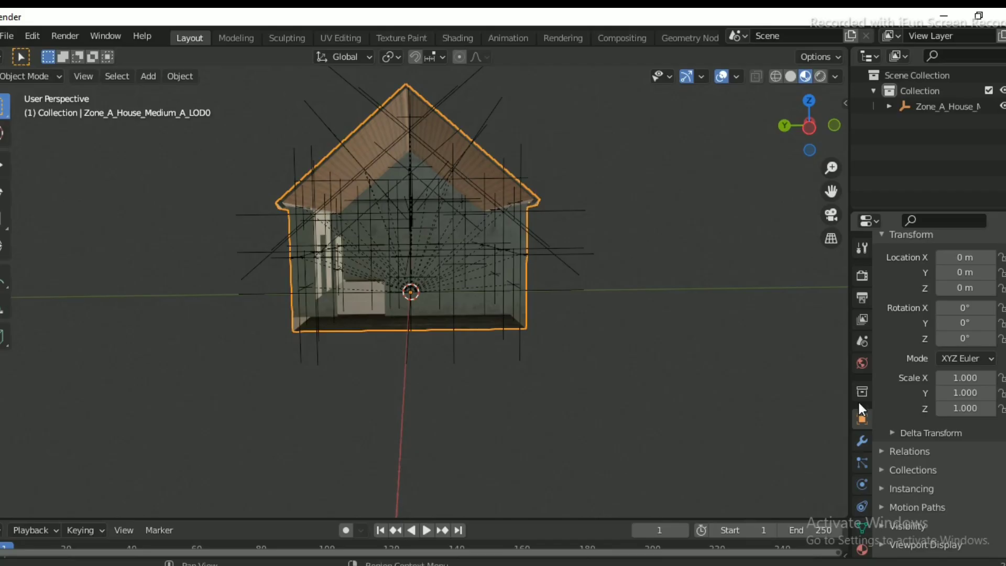
scroll(905, 532, "down", 2)
scroll(867, 502, "down", 2)
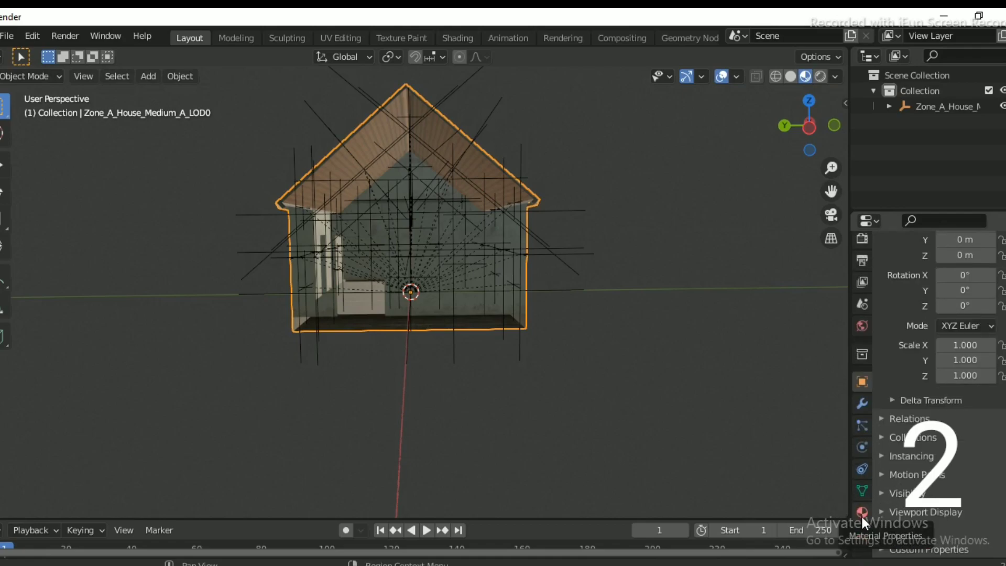
left_click(863, 511)
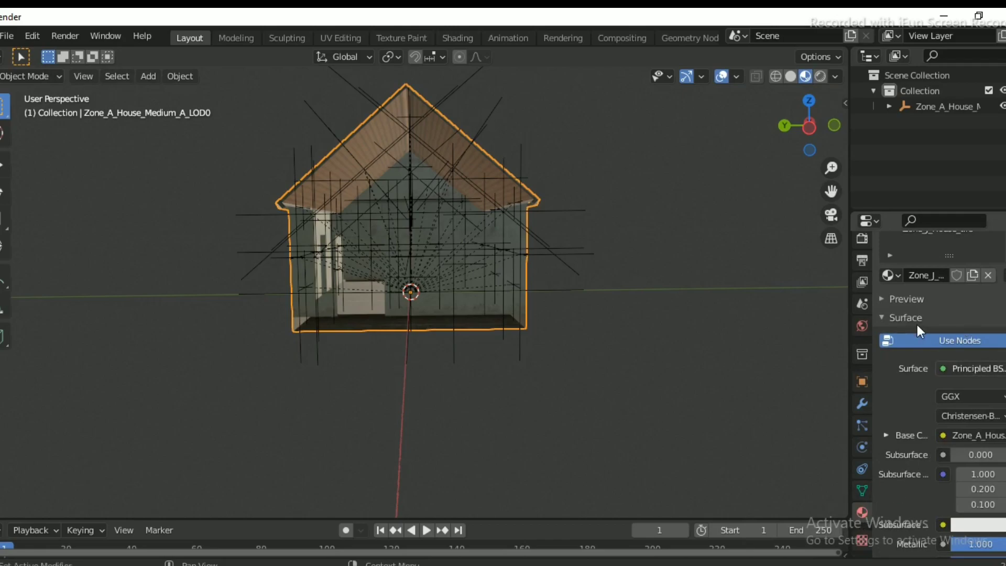
Set the blend mode of the Zone_J_House_other material to Opaque
scroll(935, 299, "up", 4)
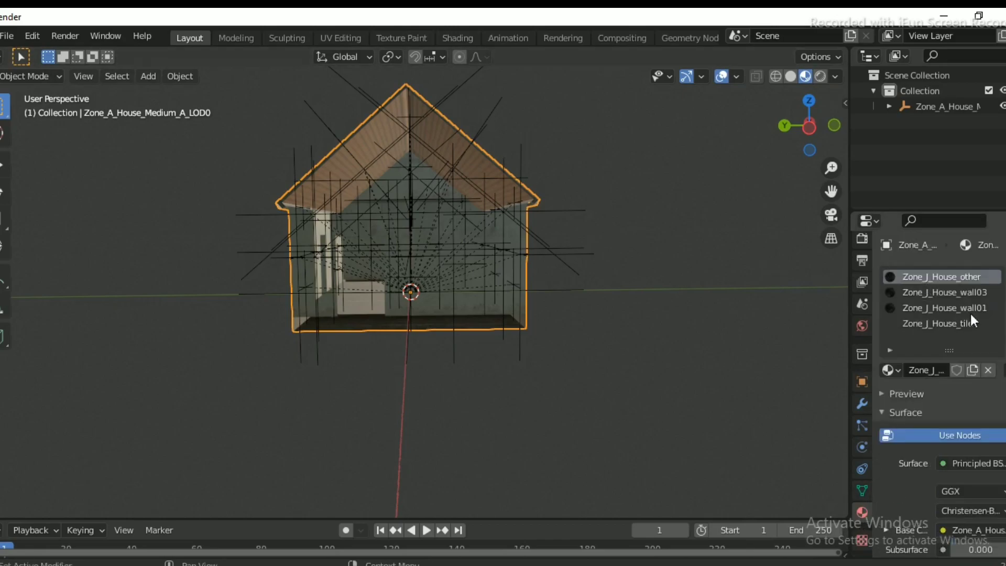
scroll(967, 285, "down", 3)
scroll(966, 295, "up", 3)
scroll(966, 294, "down", 15)
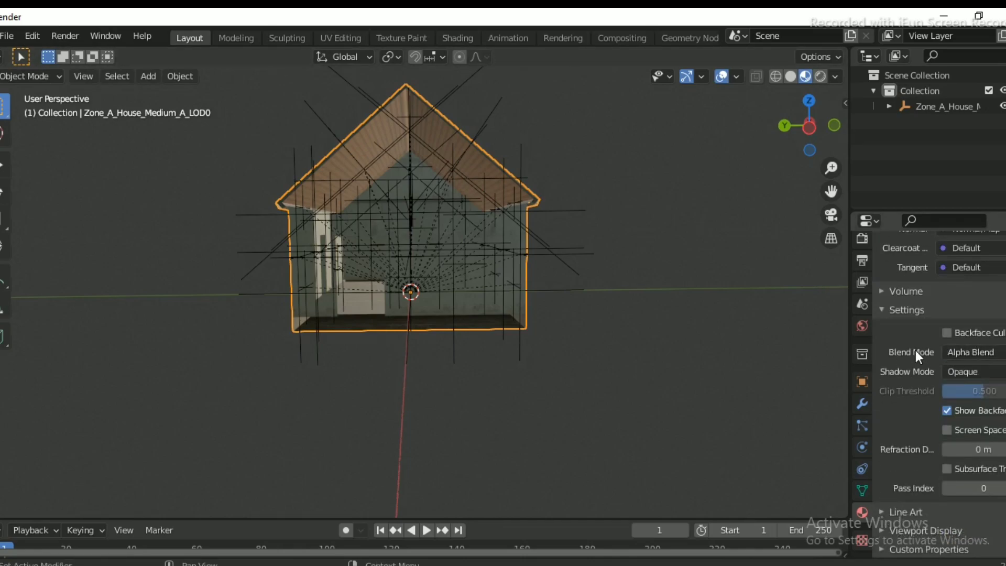
left_click(984, 348)
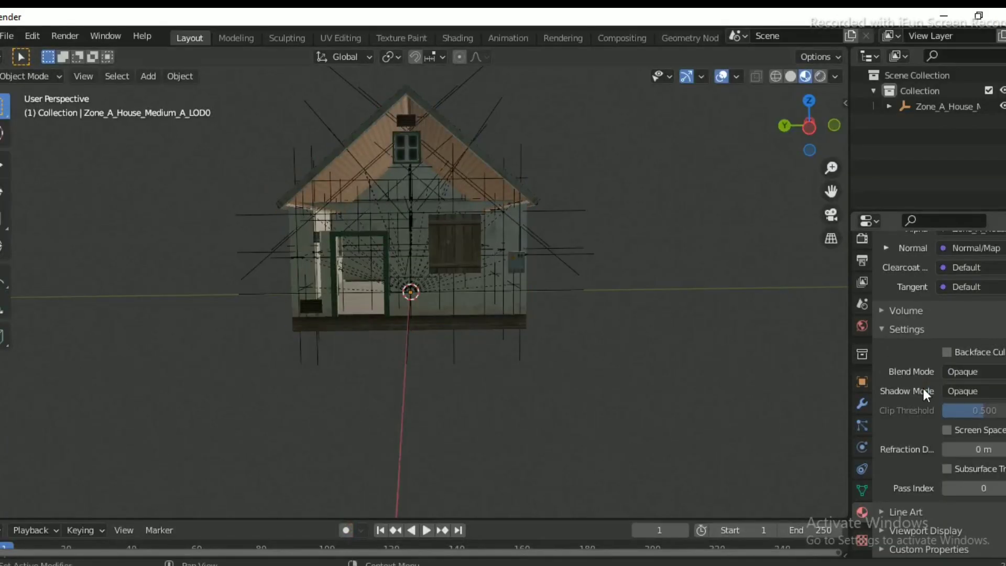
Set the blend mode of the Zone_J_House_wall03 material to Opaque
mouse_move(807, 131)
left_mouse_down()
mouse_move(815, 125)
mouse_move(797, 105)
mouse_move(833, 113)
mouse_move(804, 107)
mouse_move(825, 118)
mouse_move(810, 123)
left_mouse_up()
scroll(983, 288, "up", 3)
scroll(983, 289, "up", 10)
left_click(937, 292)
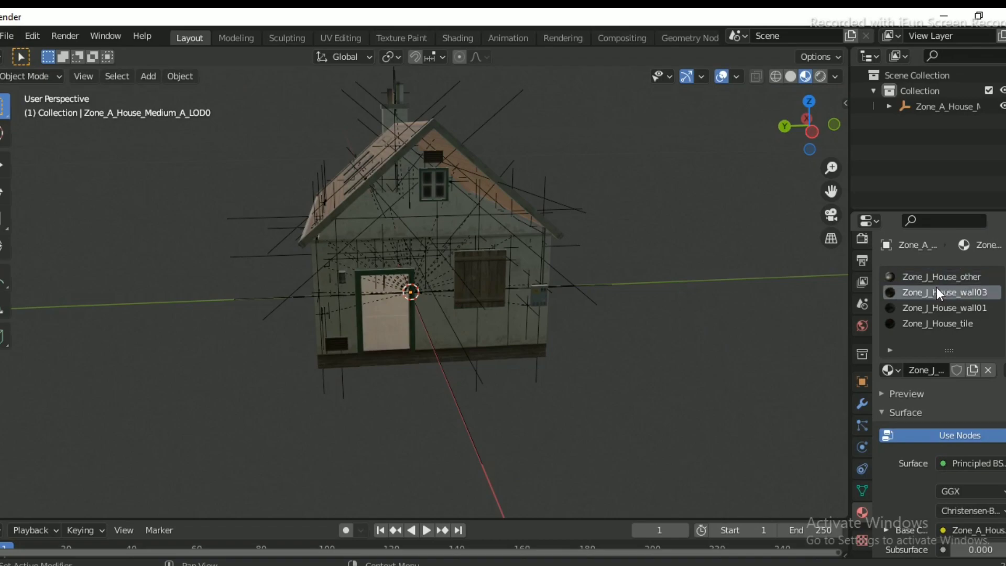
scroll(949, 295, "down", 15)
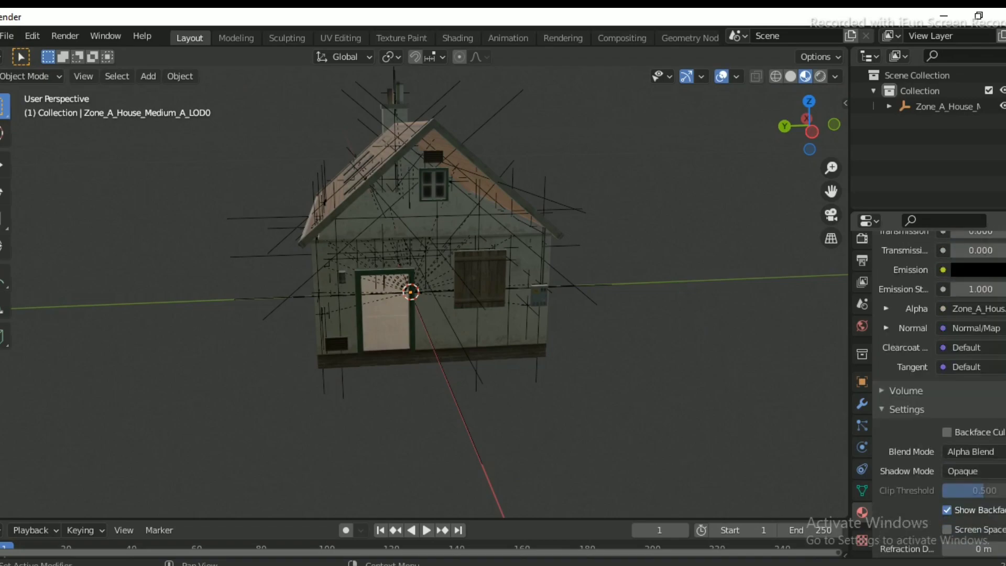
left_click(972, 453)
left_click(963, 467)
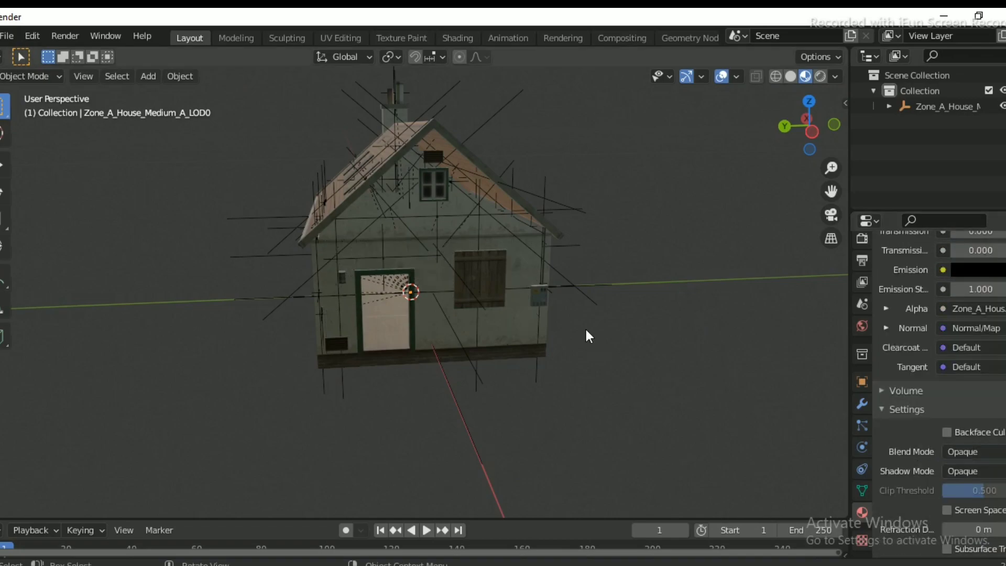
Set the blend mode of the Zone_J_House_wall01 material to Opaque
scroll(984, 378, "up", 12)
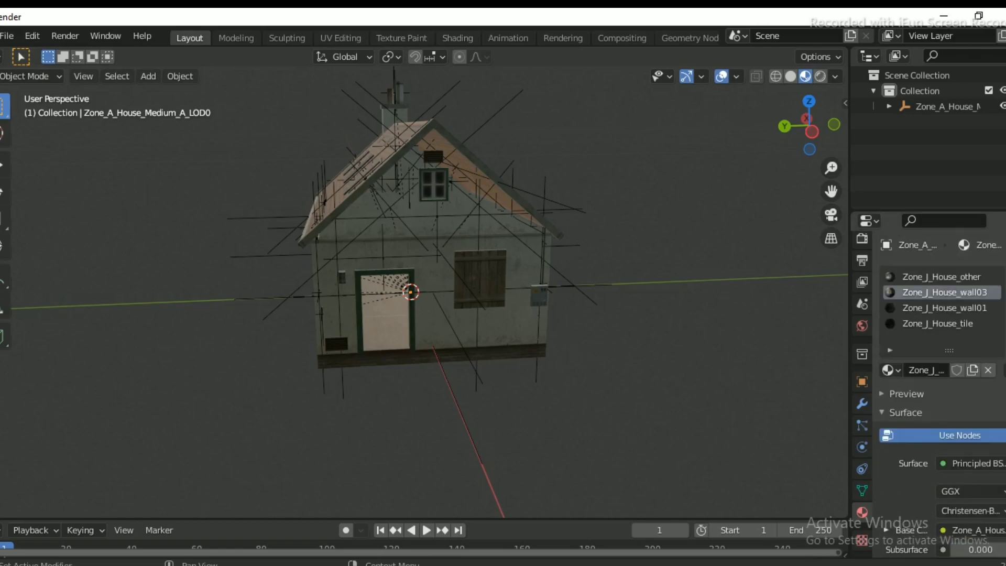
left_click(974, 309)
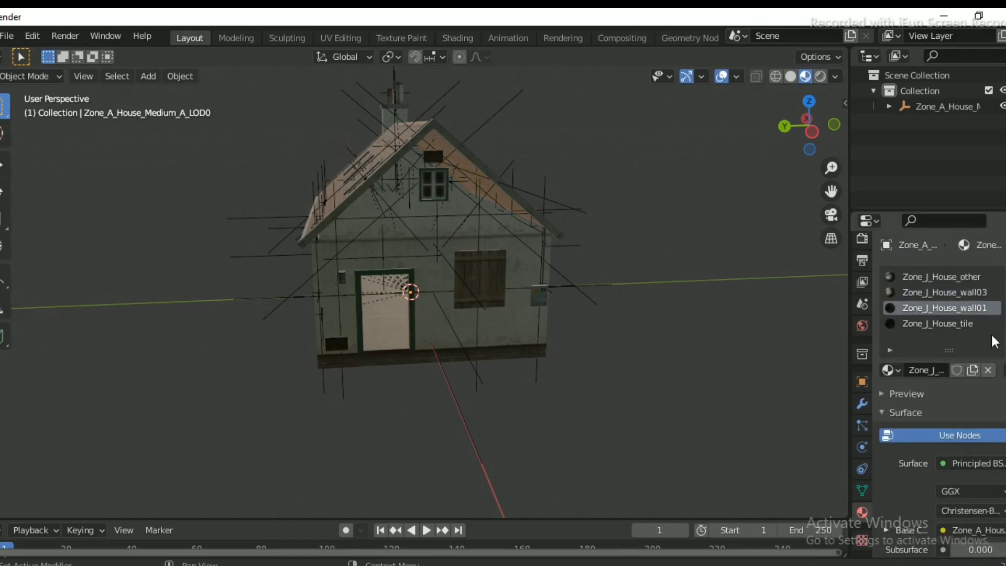
scroll(995, 342, "down", 12)
left_click(994, 356)
left_click(952, 369)
Set the blend mode of the Zone_J_House_tile material to Opaque
scroll(980, 355, "up", 10)
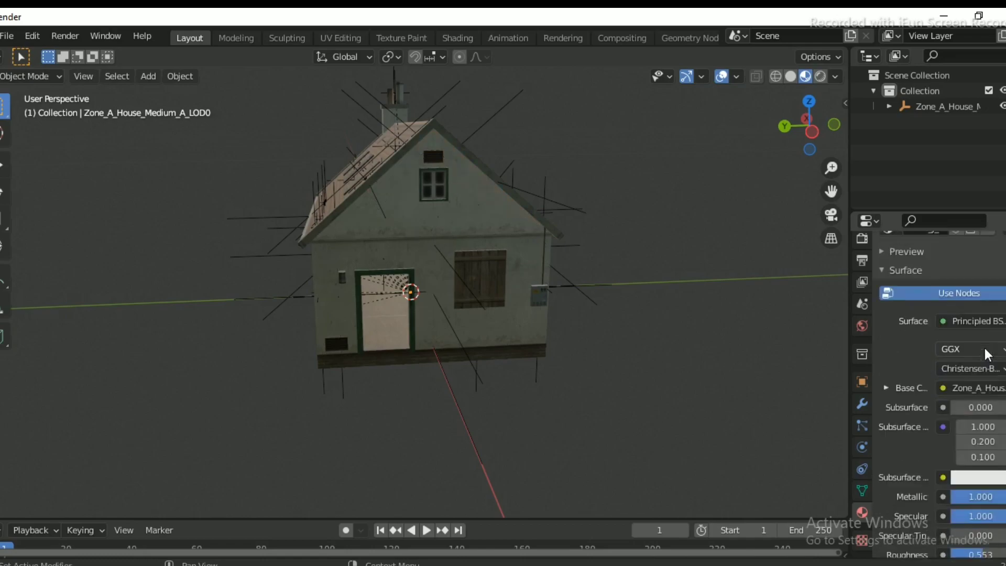
scroll(986, 348, "up", 6)
left_click(966, 324)
scroll(966, 324, "down", 8)
scroll(989, 391, "down", 5)
left_click(986, 352)
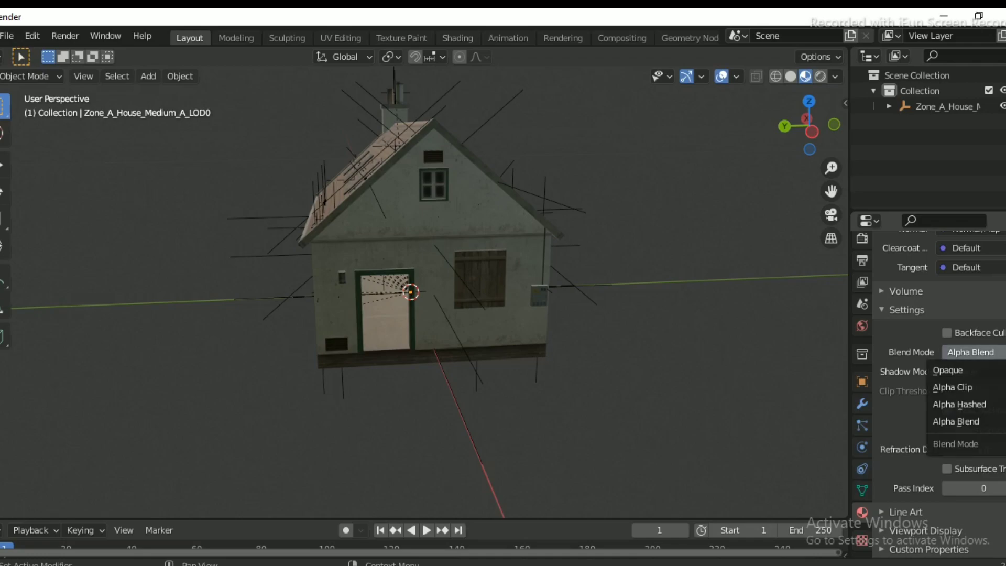
left_click(988, 370)
Delete the groups of empties whose axis lines stick out beside and below the house walls, including those under the chimney gable
mouse_move(793, 148)
left_mouse_down()
mouse_move(797, 178)
mouse_move(770, 168)
mouse_move(808, 151)
left_mouse_up()
left_click_drag(773, 331, 668, 111)
key("Delete")
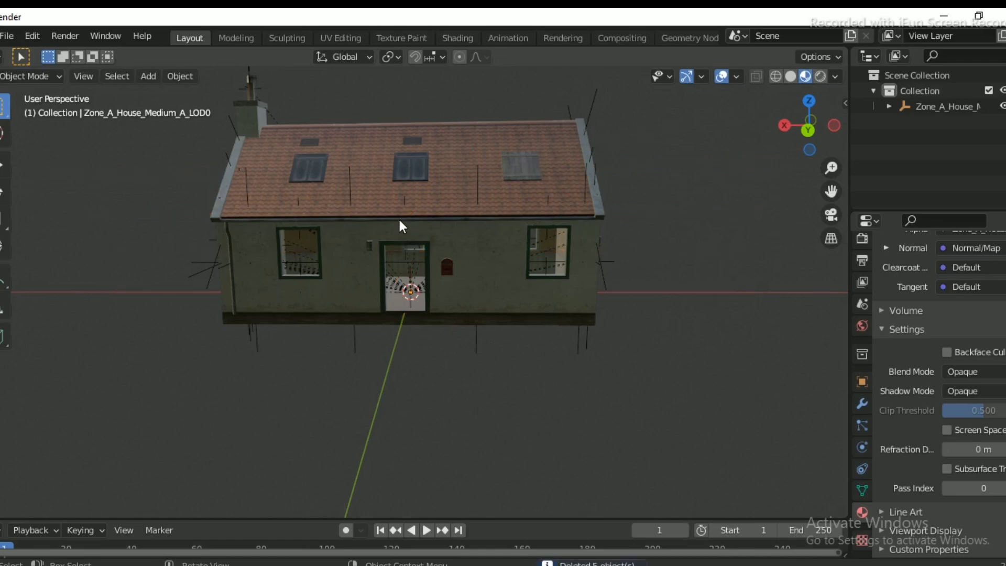
mouse_move(809, 126)
left_mouse_down()
mouse_move(789, 131)
mouse_move(807, 126)
left_mouse_up()
left_click_drag(630, 438, 257, 325)
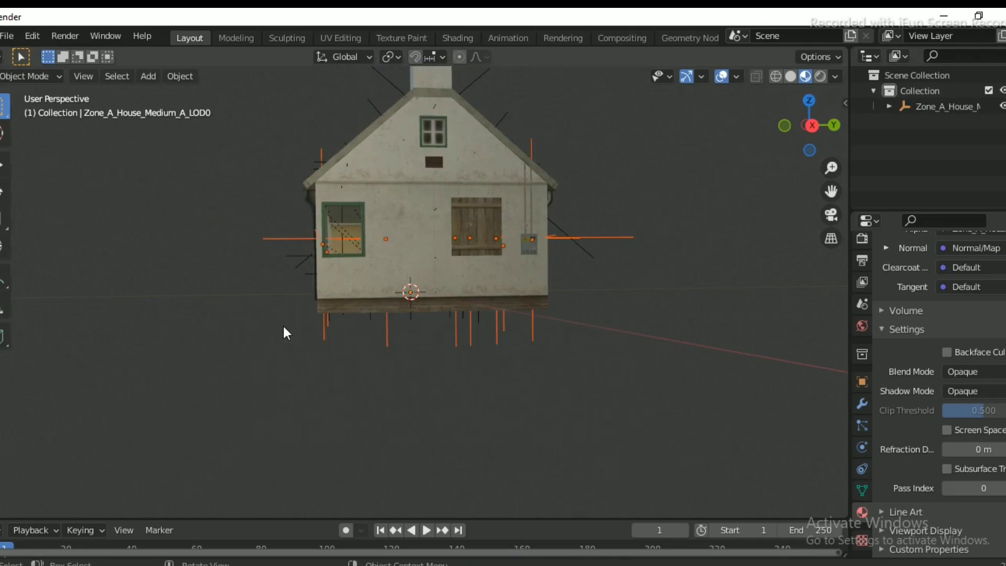
key("Delete")
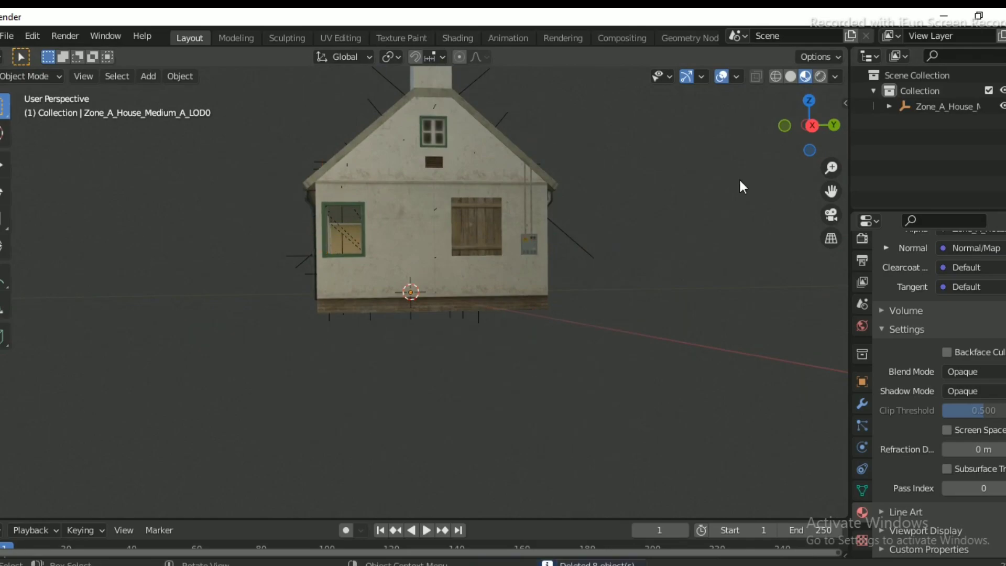
Delete the two empties with long diagonal axis lines above the roof slopes, including Cube (11)
mouse_move(810, 126)
left_mouse_down()
mouse_move(786, 124)
mouse_move(811, 126)
left_mouse_up()
left_click(460, 109)
key("Delete")
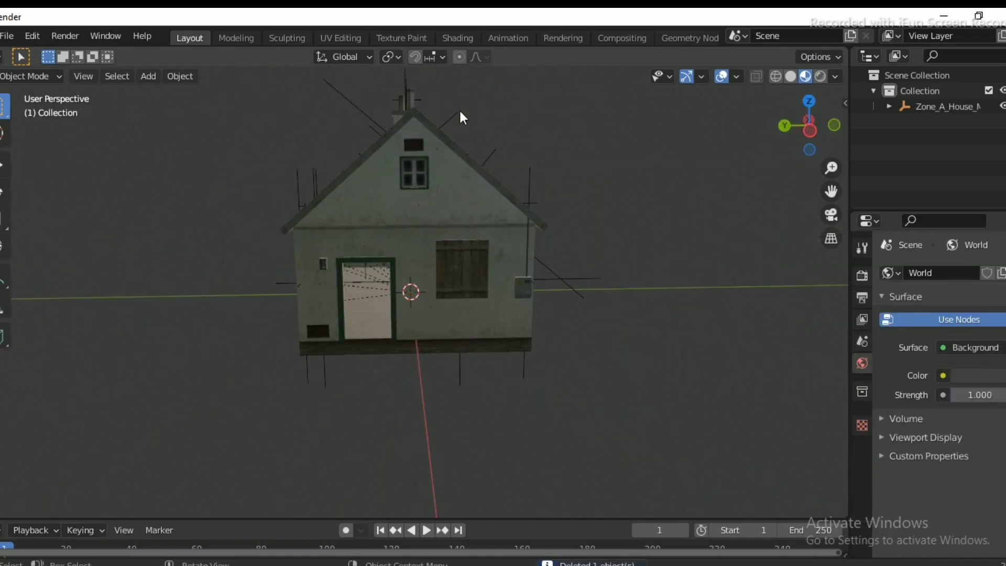
left_click(355, 107)
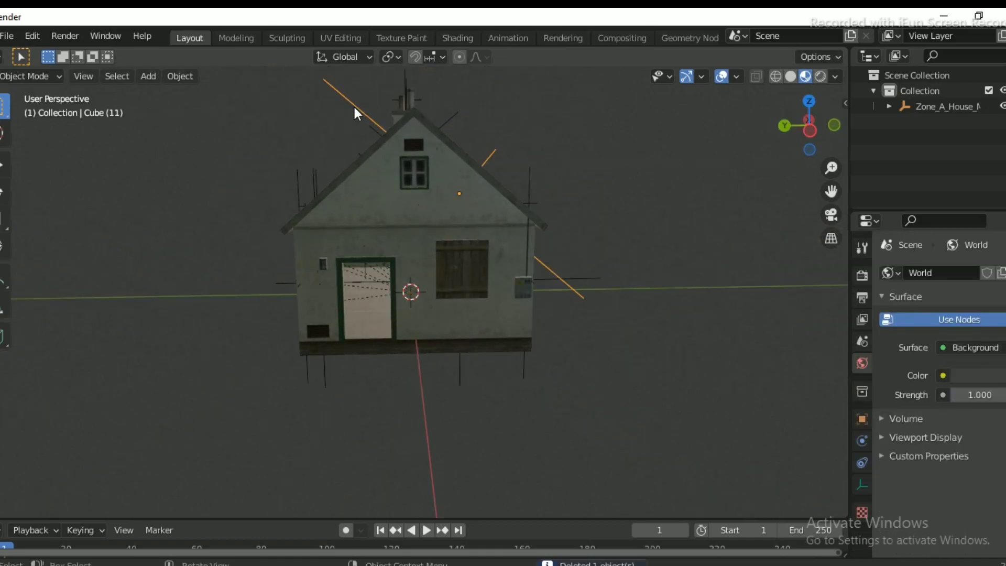
key("Delete")
Delete the empties with vertical and horizontal axis lines on both sides of the gable wall with the door, including Cube (5)
left_click(289, 176)
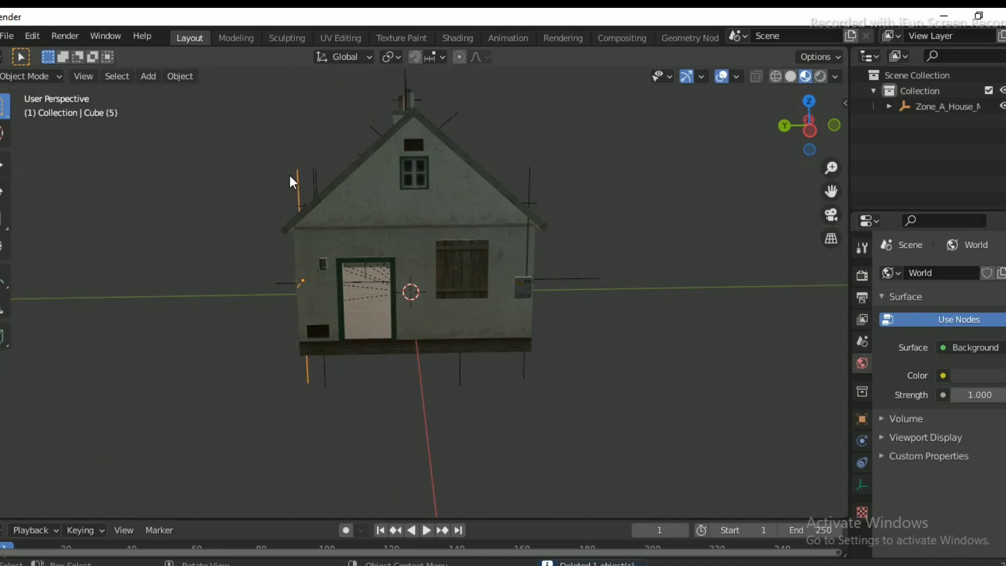
key("Delete")
left_click_drag(323, 181, 287, 158)
key("Delete")
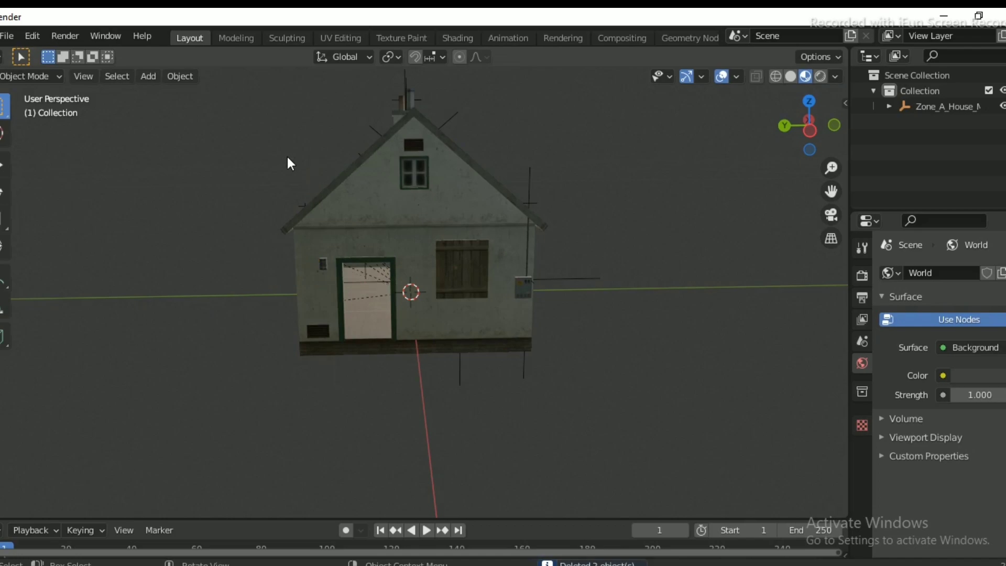
left_click_drag(650, 410, 423, 370)
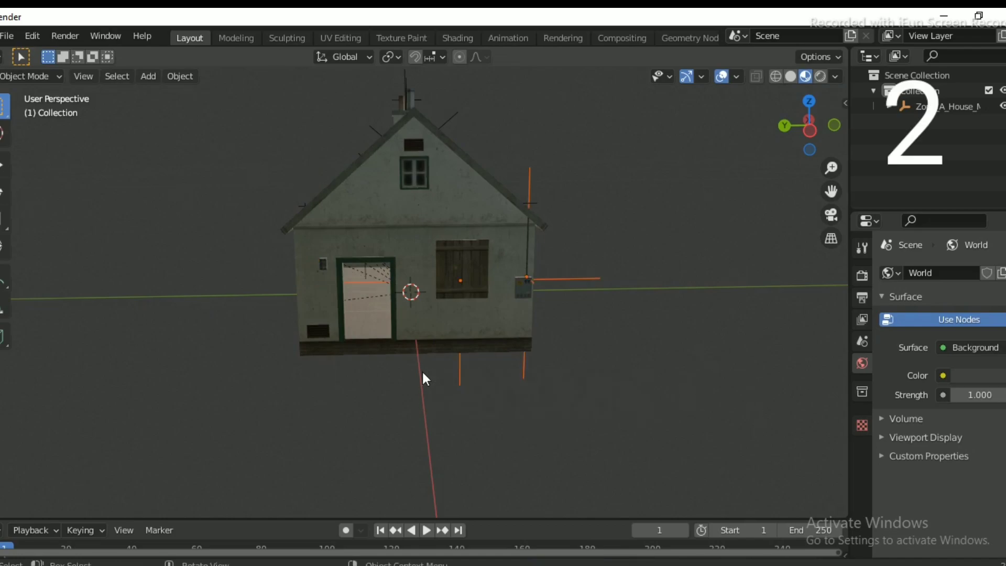
key("Delete")
Delete the two empties with short diagonal lines on either side of the roof peak above the door gable
left_click(449, 117)
key("Delete")
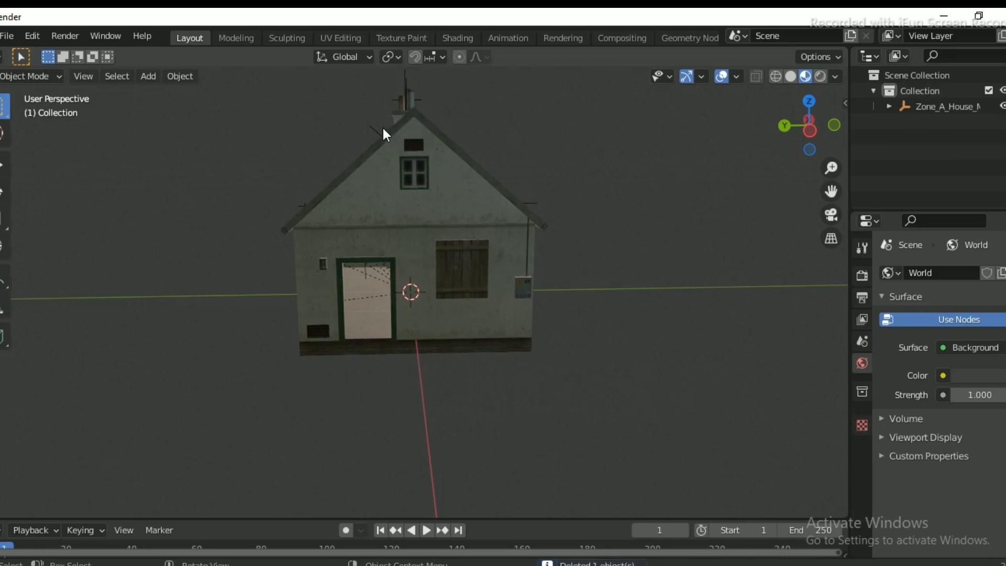
left_click(387, 130)
key("Delete")
Delete the empties around the chimney pots, including Cube (20)
left_click_drag(816, 123, 492, 115)
left_click(412, 94)
left_click(407, 95)
key("Delete")
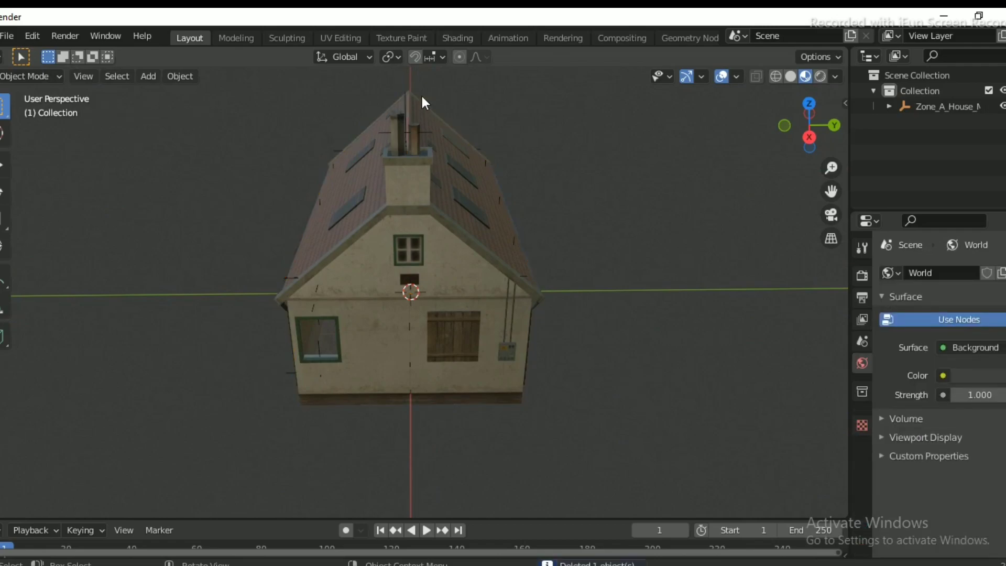
left_click(430, 126)
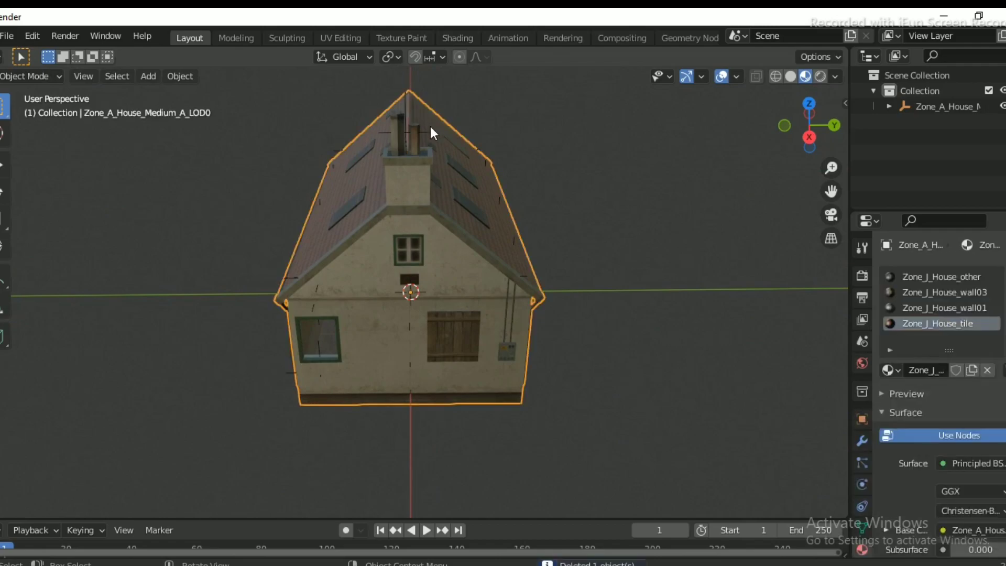
left_click(392, 133)
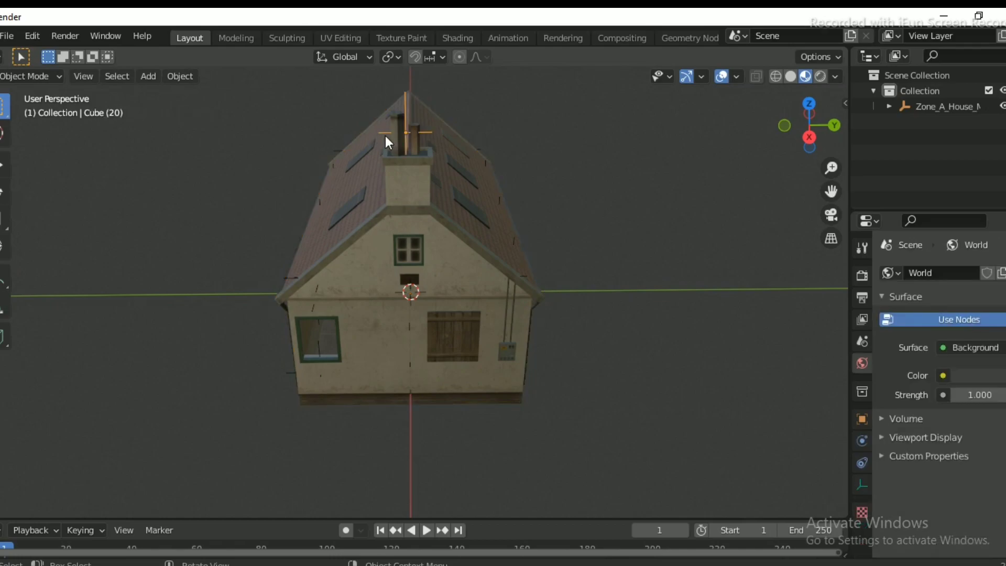
key("Delete")
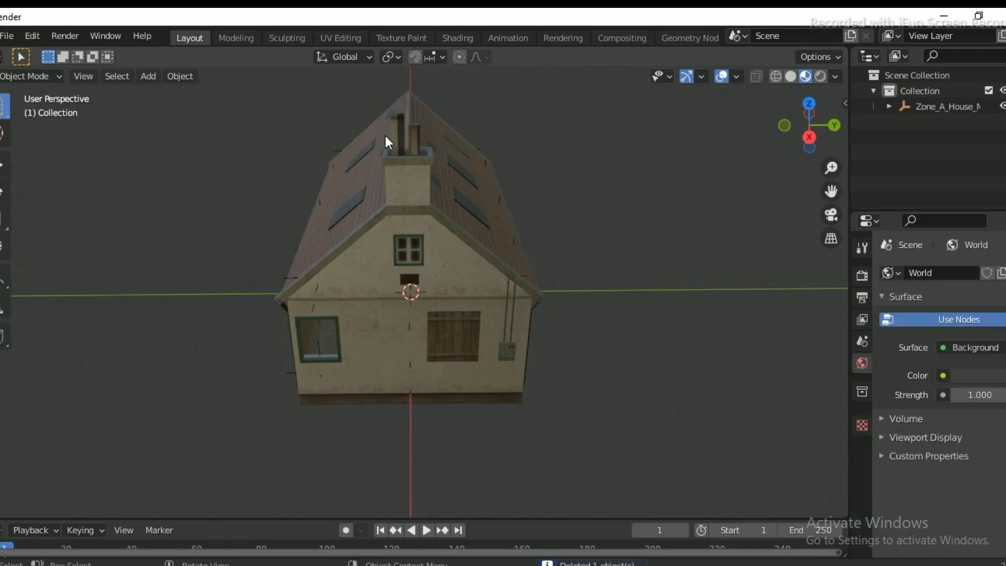
Delete the leftover empties near the eave and above the glazed window on the chimney gable
left_click(289, 282)
left_click(267, 276)
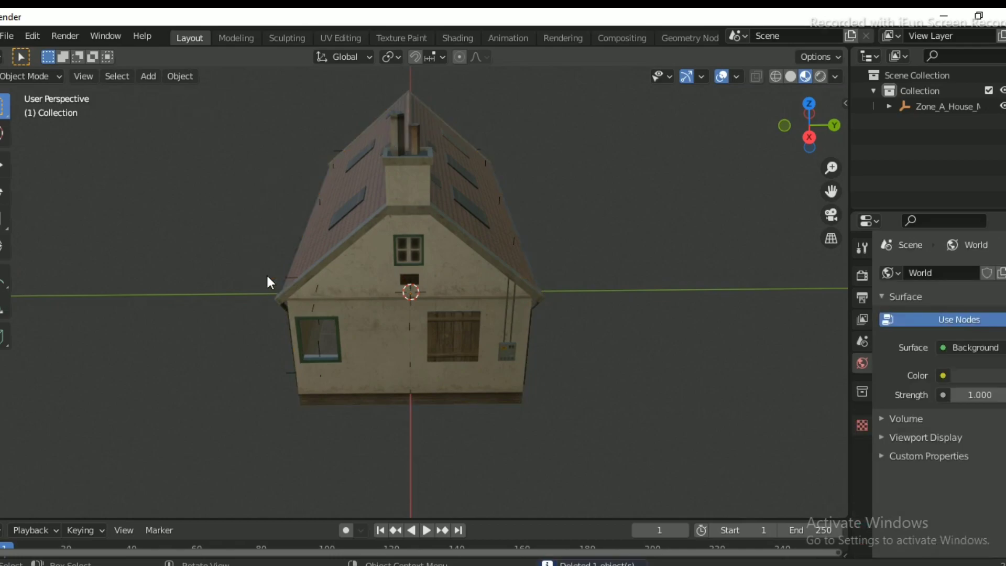
left_click(318, 292)
key("Delete")
Deselect the house and turn off the viewport overlays to show the textured model without helper lines
left_click(336, 165)
left_click_drag(809, 125, 744, 131)
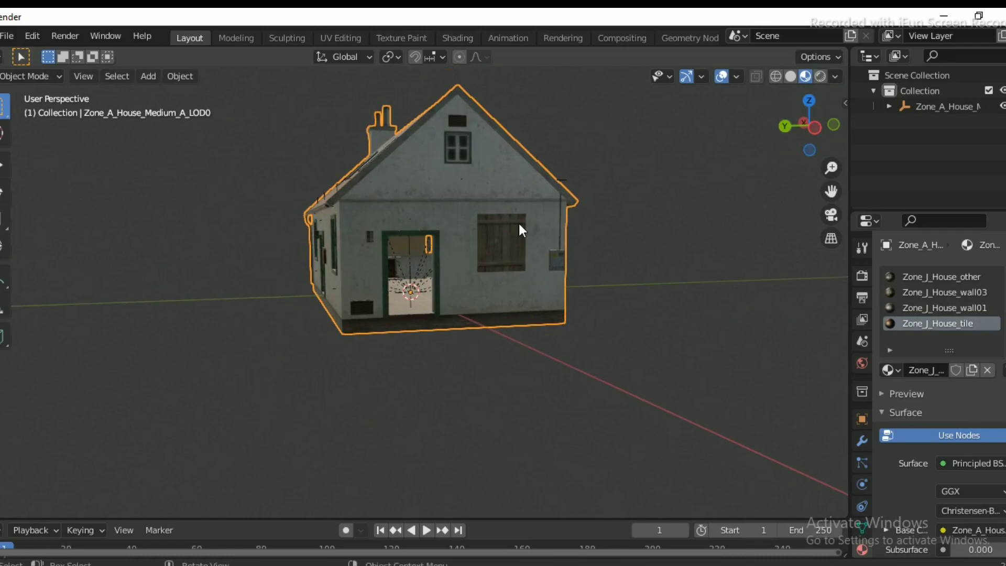
left_click(722, 400)
left_click_drag(809, 126, 754, 70)
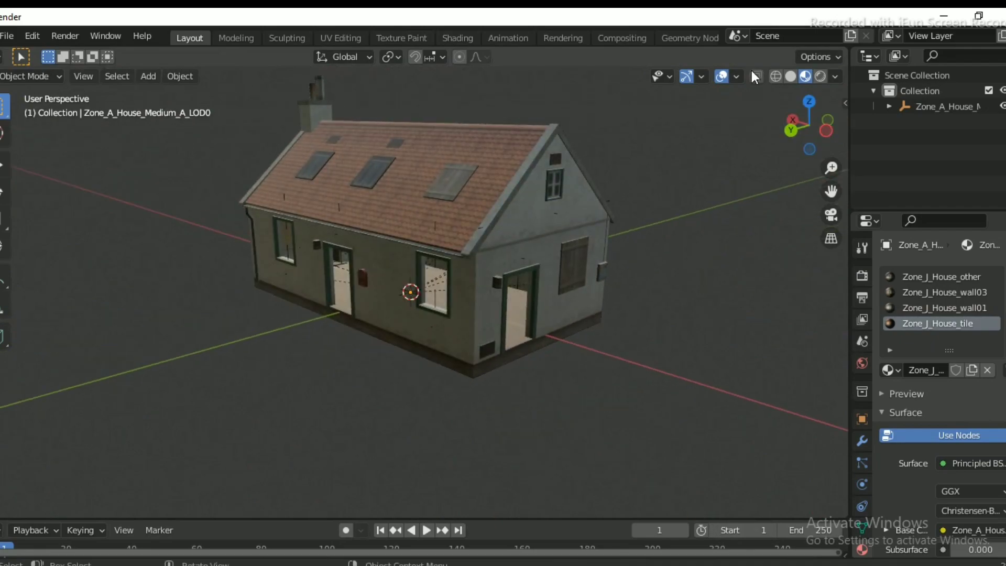
left_click(721, 76)
mouse_move(813, 116)
left_mouse_down()
mouse_move(771, 131)
mouse_move(789, 108)
mouse_move(812, 102)
mouse_move(812, 131)
left_mouse_up()
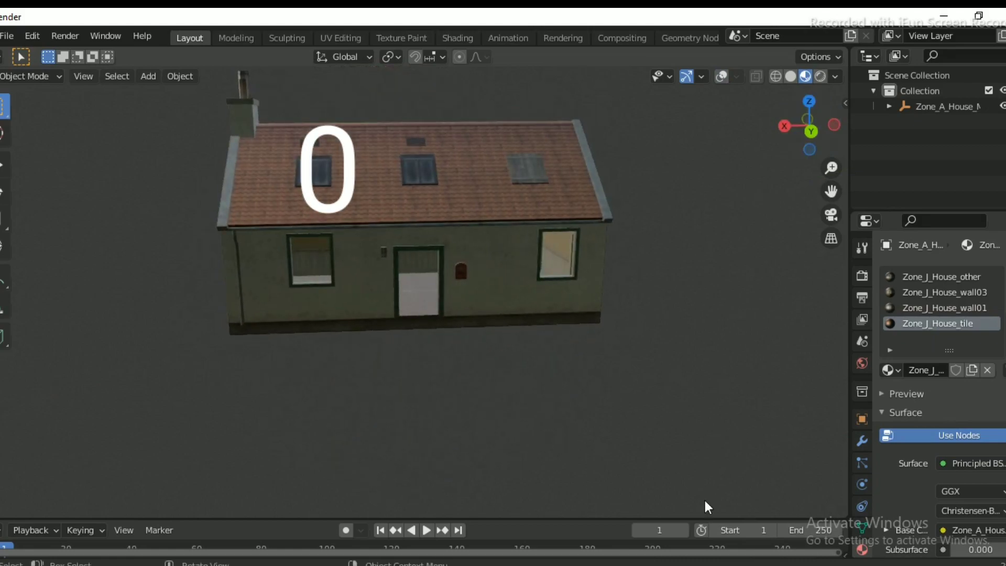